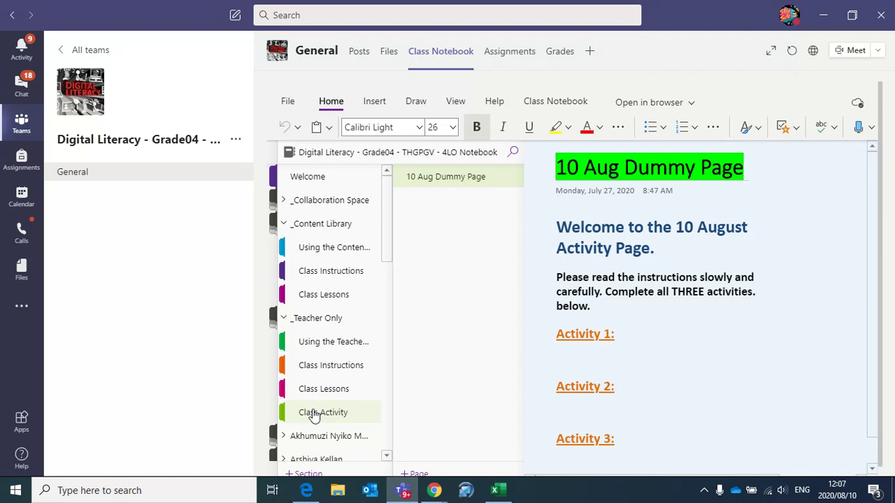
Start a group distribution of the 10 Aug Dummy Page and create a new group named Class Activity
{"action": "left_click", "coordinate": [782, 264]}
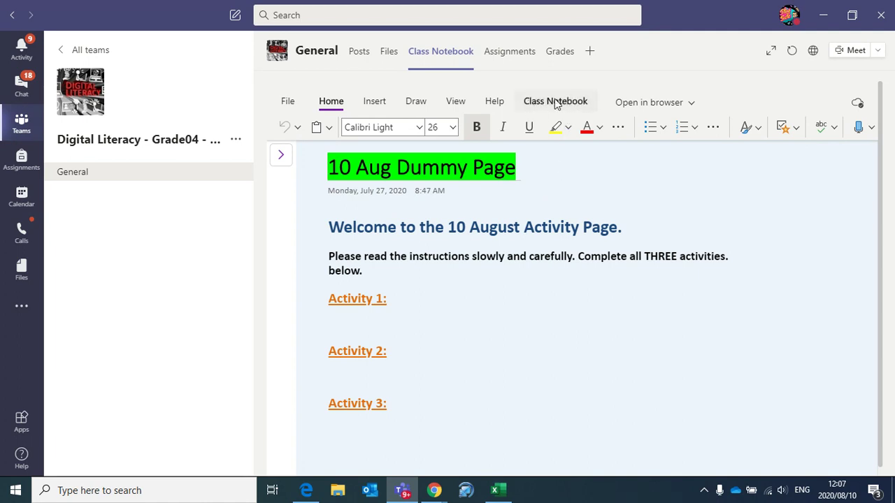
{"action": "left_click", "coordinate": [568, 103]}
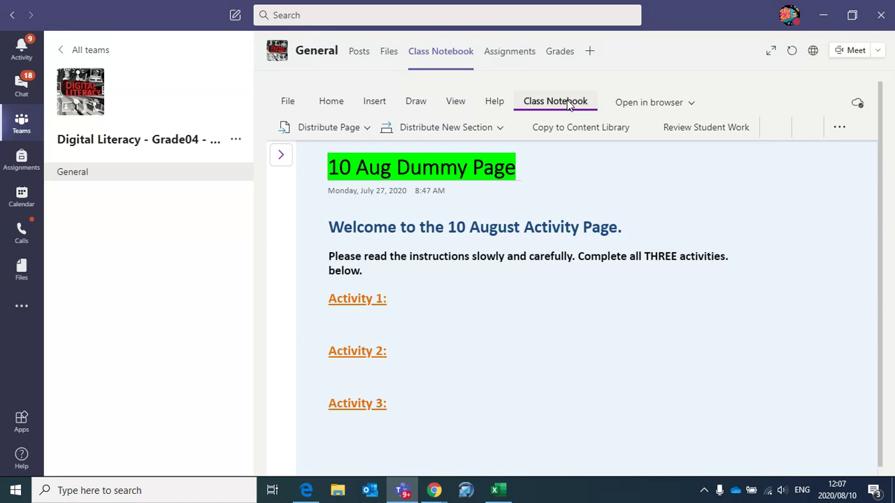
{"action": "left_click", "coordinate": [333, 128]}
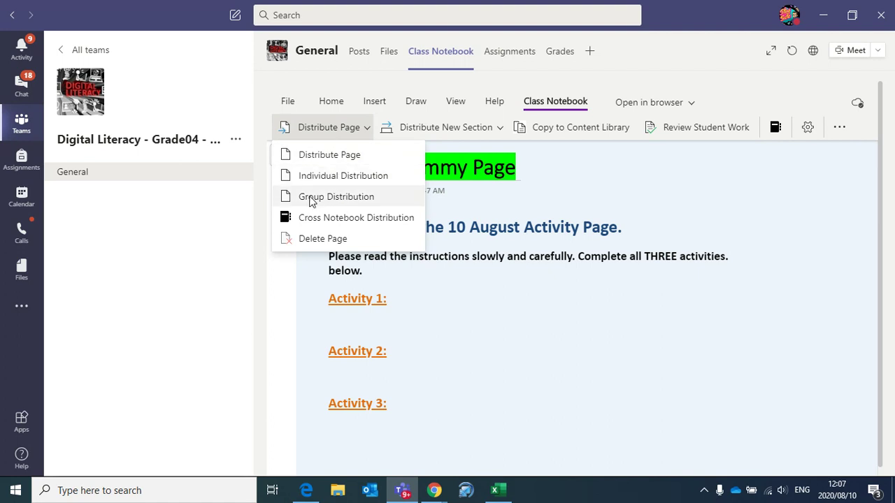
{"action": "left_click", "coordinate": [349, 202]}
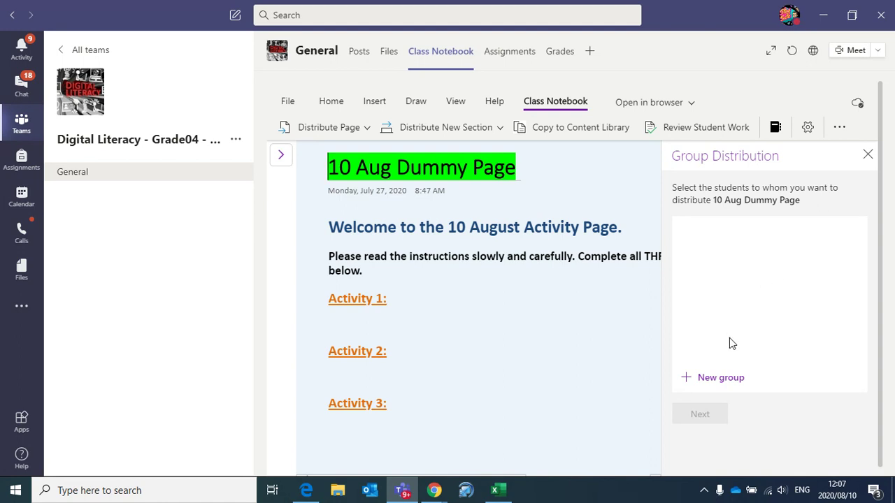
{"action": "left_click", "coordinate": [712, 378]}
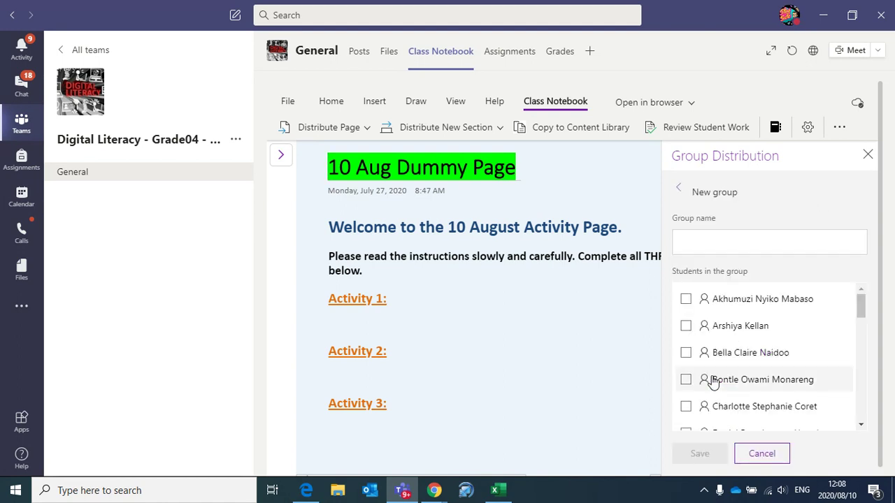
{"action": "left_click", "coordinate": [699, 242]}
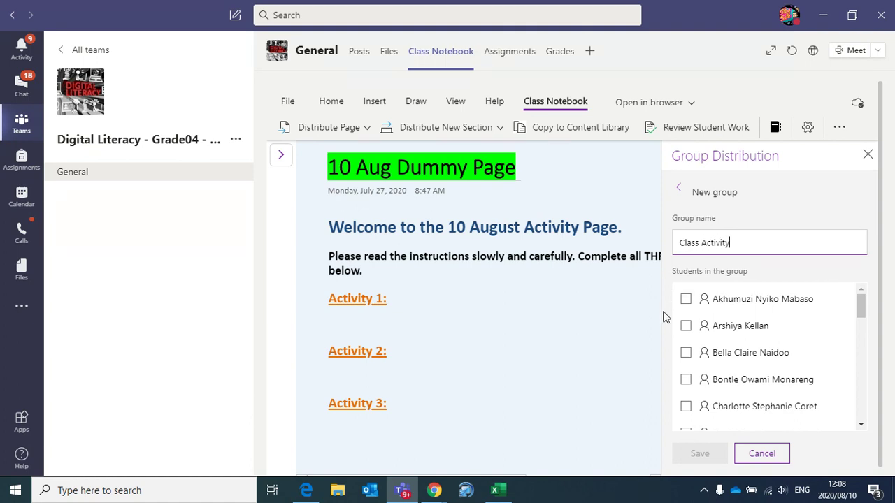
Add every student in the list to the Class Activity group, save the group and close the group distribution pane
{"action": "left_click", "coordinate": [685, 299]}
{"action": "left_click", "coordinate": [686, 326]}
{"action": "left_click", "coordinate": [686, 353]}
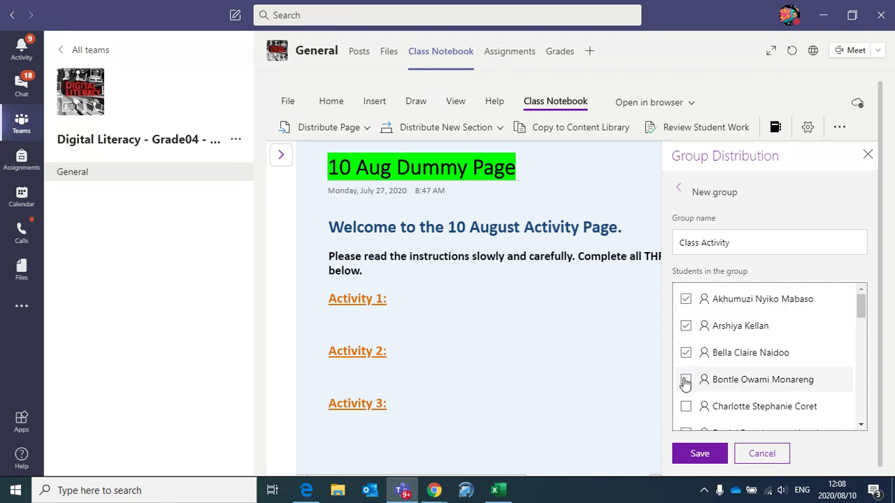
{"action": "left_click", "coordinate": [686, 380]}
{"action": "left_click", "coordinate": [686, 407]}
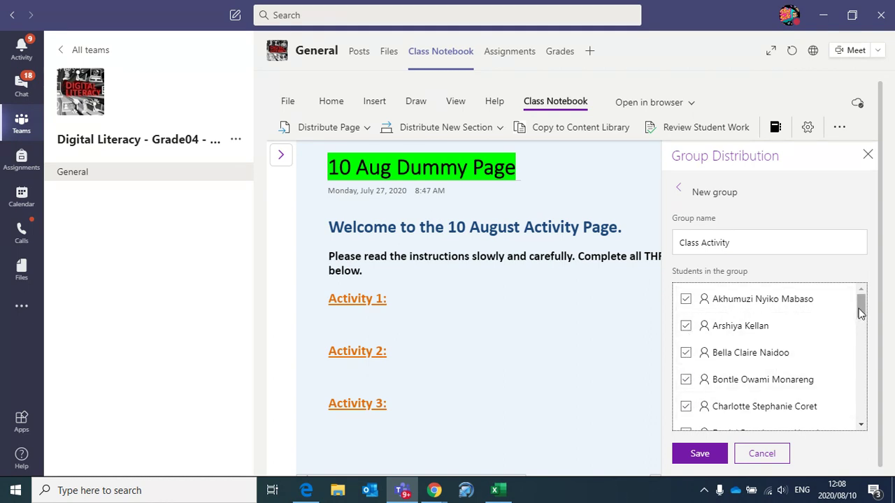
{"action": "left_click_drag", "start_coordinate": [860, 305], "coordinate": [829, 338]}
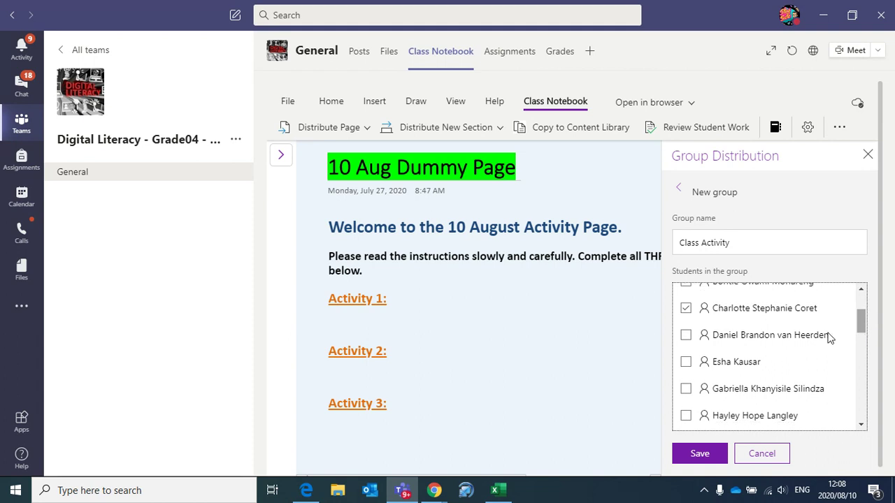
{"action": "left_click", "coordinate": [686, 335]}
{"action": "left_click", "coordinate": [686, 361]}
{"action": "left_click", "coordinate": [686, 390]}
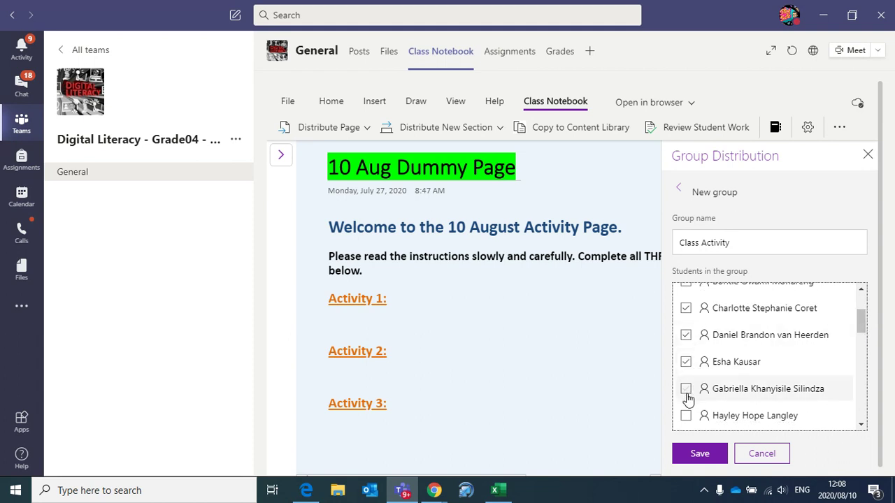
{"action": "left_click", "coordinate": [686, 416]}
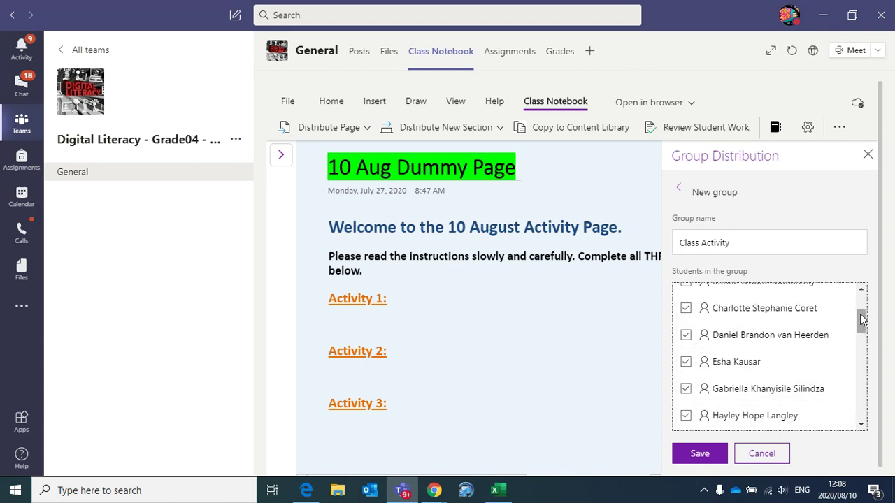
{"action": "left_click_drag", "start_coordinate": [862, 320], "coordinate": [862, 339]}
{"action": "left_click", "coordinate": [686, 339]}
{"action": "left_click", "coordinate": [686, 363]}
{"action": "left_click", "coordinate": [686, 390]}
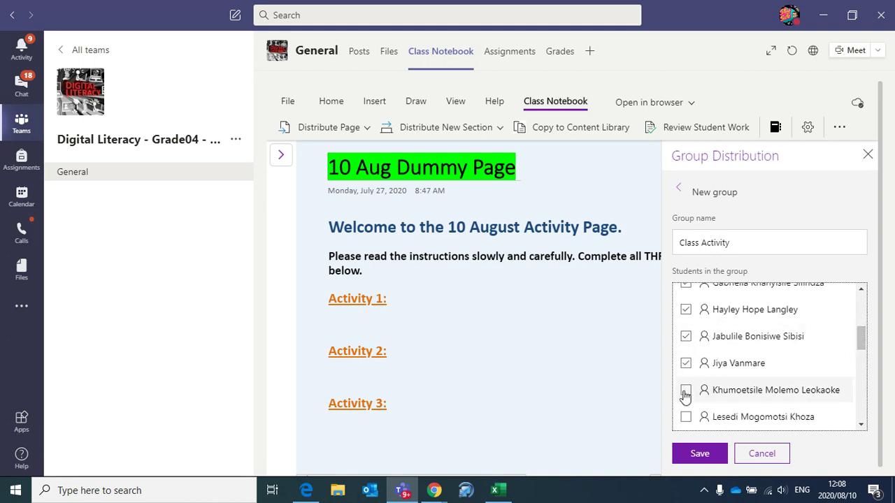
{"action": "left_click", "coordinate": [686, 417]}
{"action": "left_click_drag", "start_coordinate": [862, 336], "coordinate": [862, 358]}
{"action": "left_click", "coordinate": [685, 308]}
{"action": "left_click", "coordinate": [686, 362]}
{"action": "left_click", "coordinate": [686, 388]}
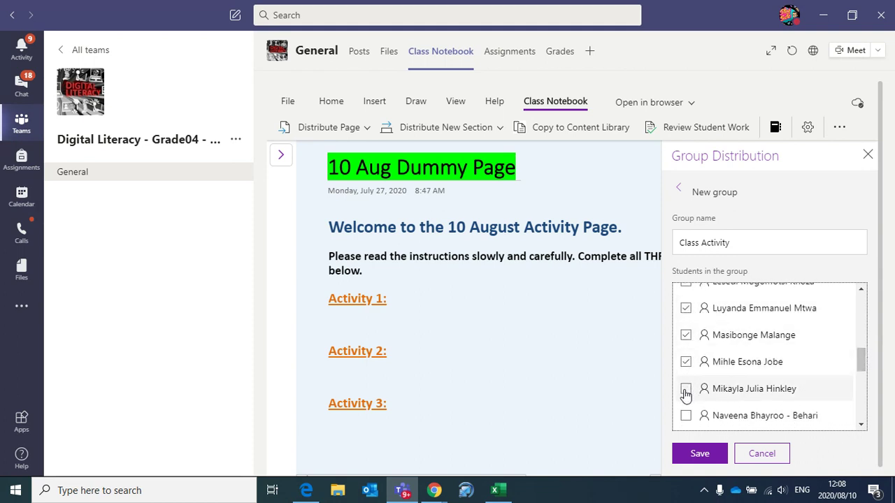
{"action": "left_click", "coordinate": [703, 418]}
{"action": "left_click_drag", "start_coordinate": [862, 358], "coordinate": [861, 380]}
{"action": "left_click", "coordinate": [687, 322]}
{"action": "left_click", "coordinate": [686, 347]}
{"action": "left_click", "coordinate": [686, 375]}
{"action": "left_click", "coordinate": [686, 400]}
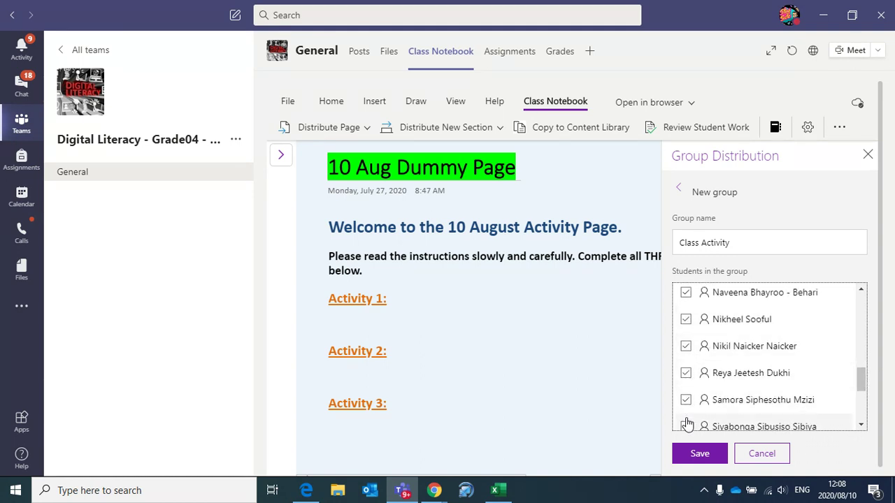
{"action": "left_click", "coordinate": [686, 424]}
{"action": "left_click_drag", "start_coordinate": [855, 380], "coordinate": [861, 396]}
{"action": "left_click", "coordinate": [686, 356]}
{"action": "left_click", "coordinate": [686, 382]}
{"action": "left_click", "coordinate": [686, 409]}
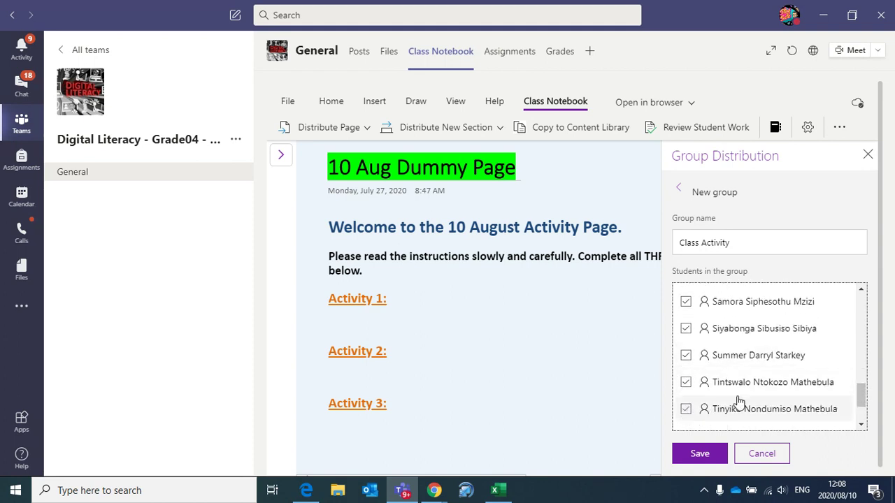
{"action": "left_click_drag", "start_coordinate": [861, 393], "coordinate": [862, 409]}
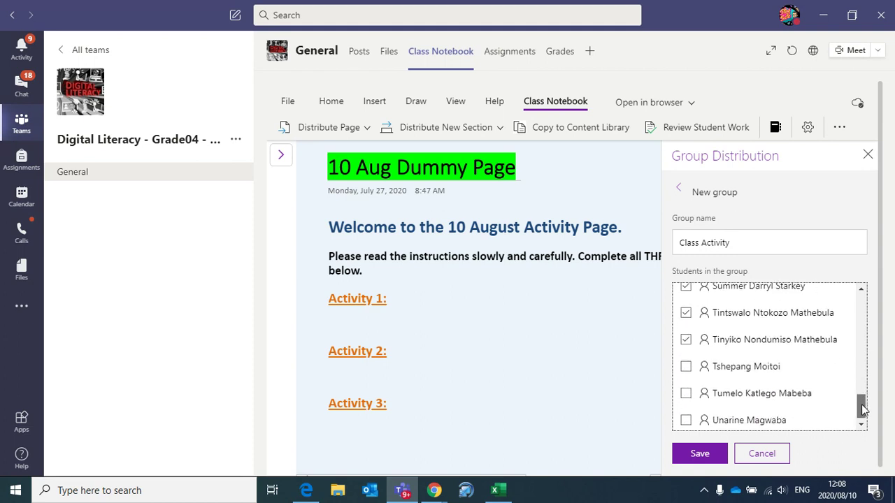
{"action": "left_click", "coordinate": [689, 367]}
{"action": "left_click", "coordinate": [686, 392]}
{"action": "left_click", "coordinate": [686, 415]}
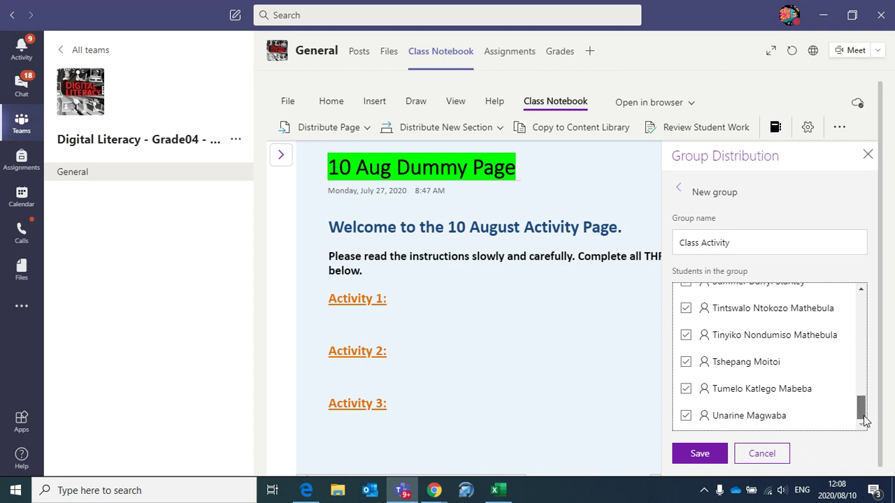
{"action": "left_click_drag", "start_coordinate": [864, 413], "coordinate": [872, 294]}
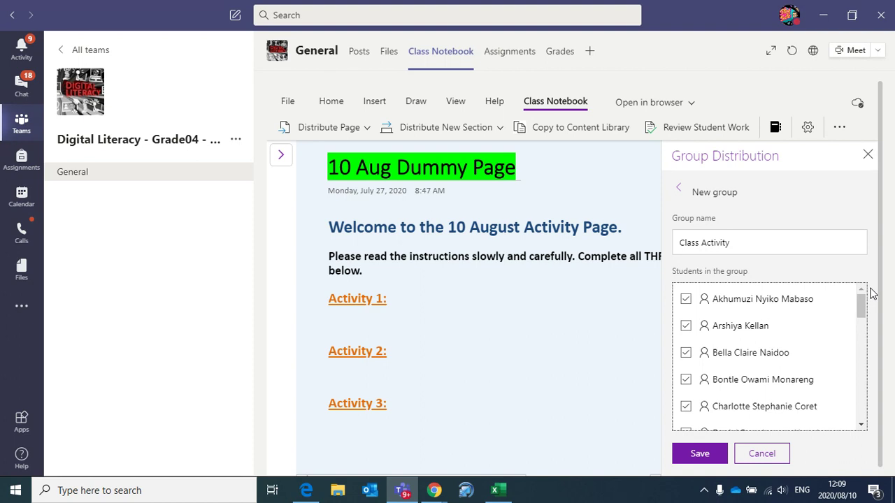
{"action": "left_click", "coordinate": [699, 453]}
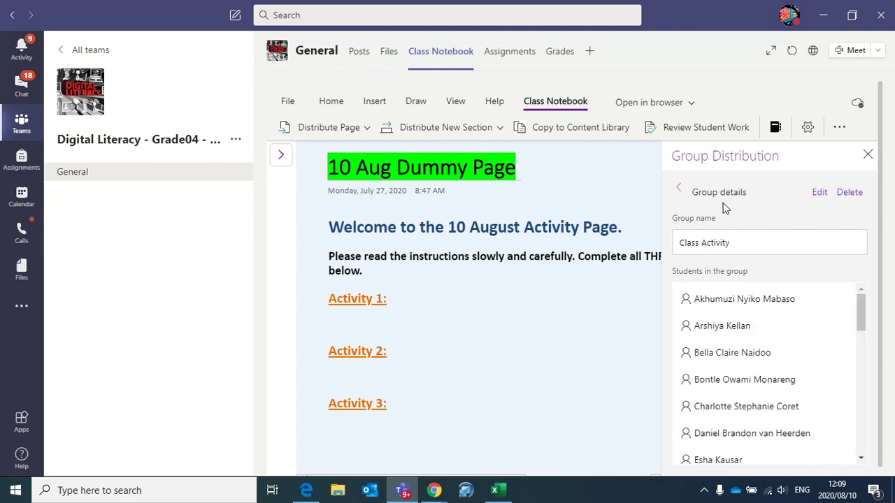
{"action": "left_click", "coordinate": [676, 192]}
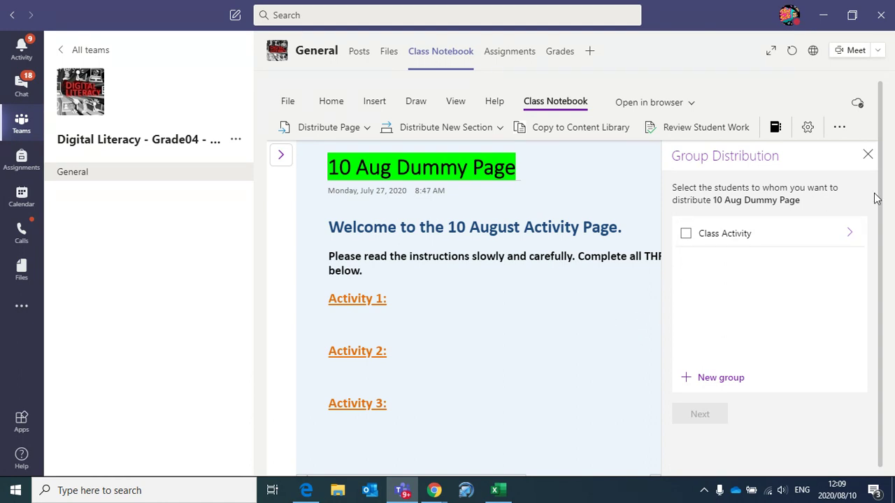
{"action": "left_click", "coordinate": [867, 153]}
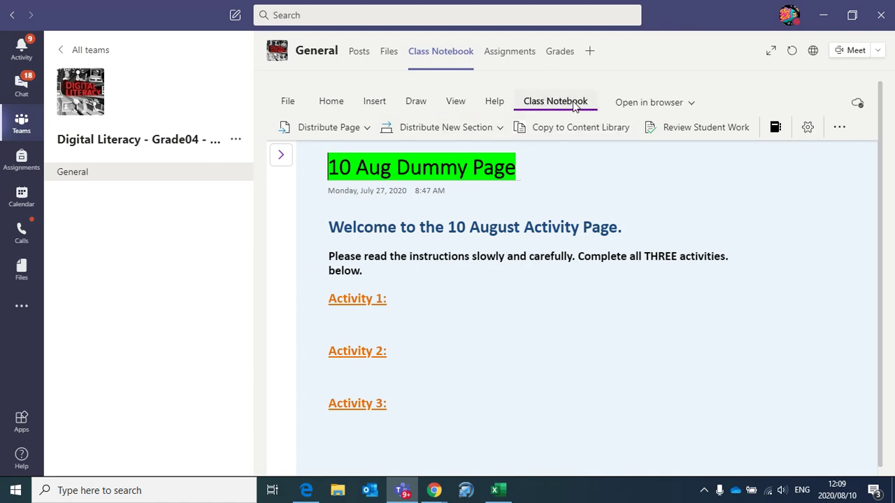
Distribute the 10 Aug Dummy Page to the Class Activity group, into the students' Class Activity section
{"action": "left_click", "coordinate": [324, 132]}
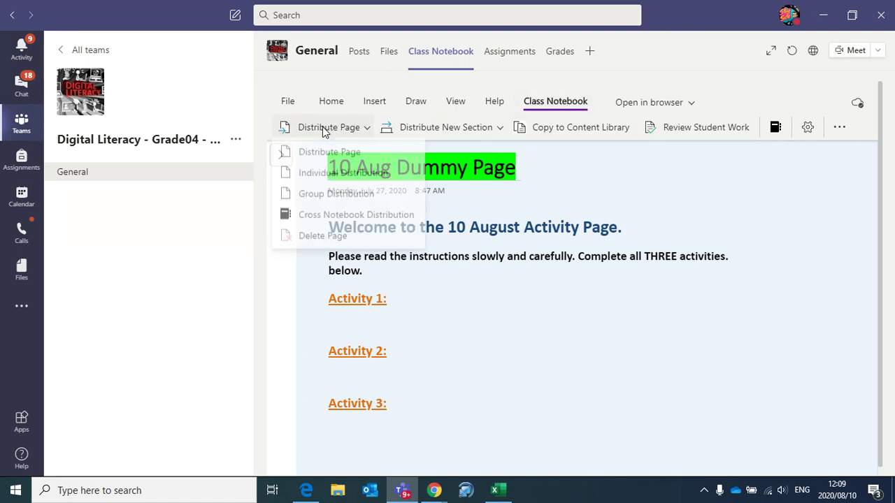
{"action": "left_click", "coordinate": [313, 199]}
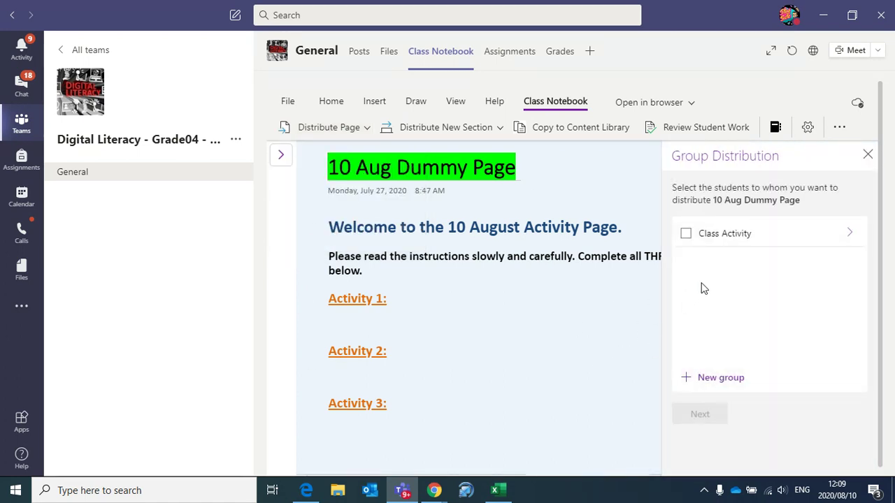
{"action": "left_click", "coordinate": [686, 235]}
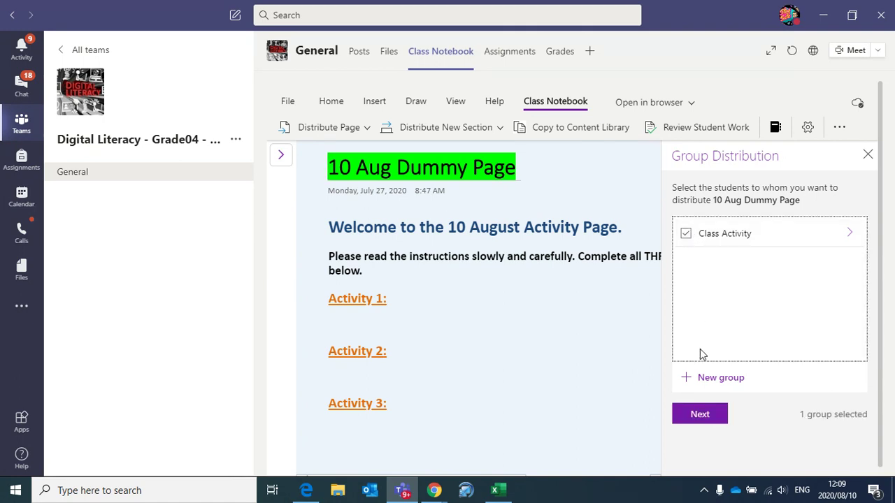
{"action": "left_click", "coordinate": [700, 415]}
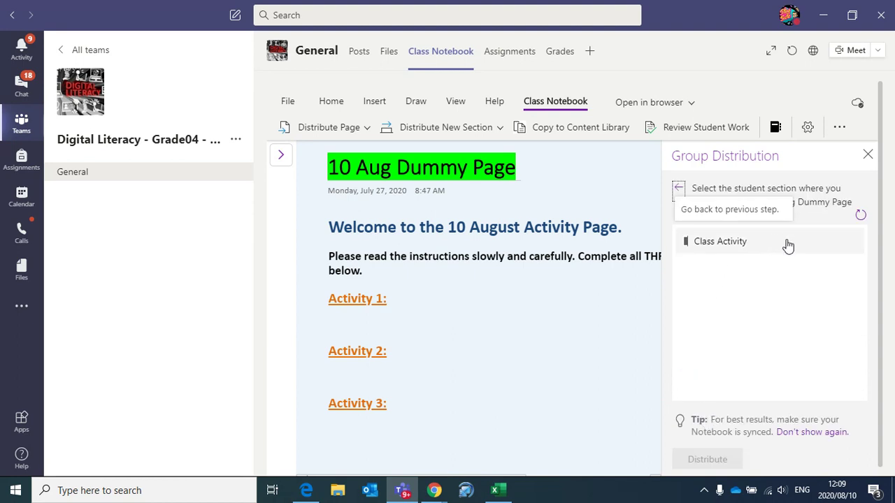
{"action": "left_click", "coordinate": [753, 249]}
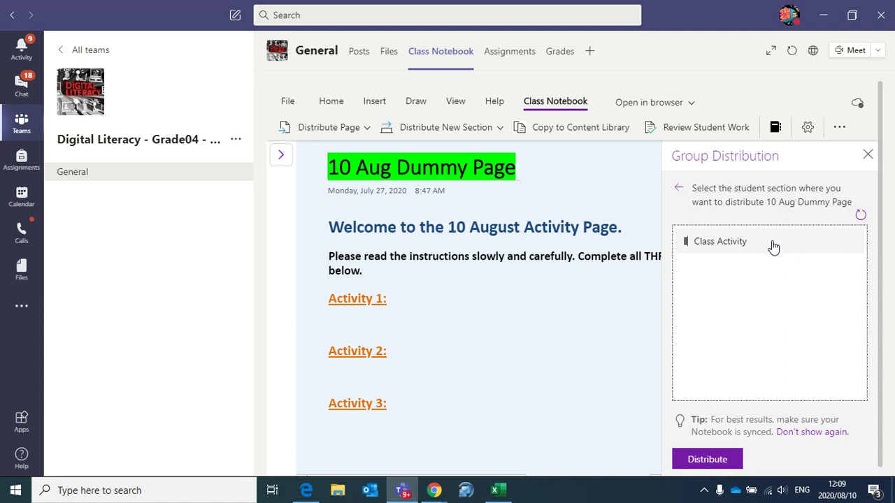
{"action": "left_click", "coordinate": [706, 461]}
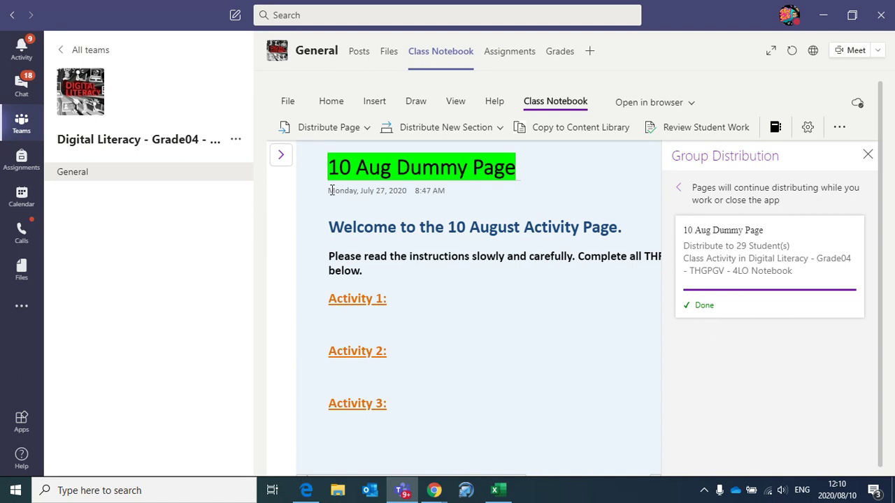
View the 10 Aug Dummy Page in the first student's Class Activity section and close the group distribution pane
{"action": "left_click", "coordinate": [282, 157]}
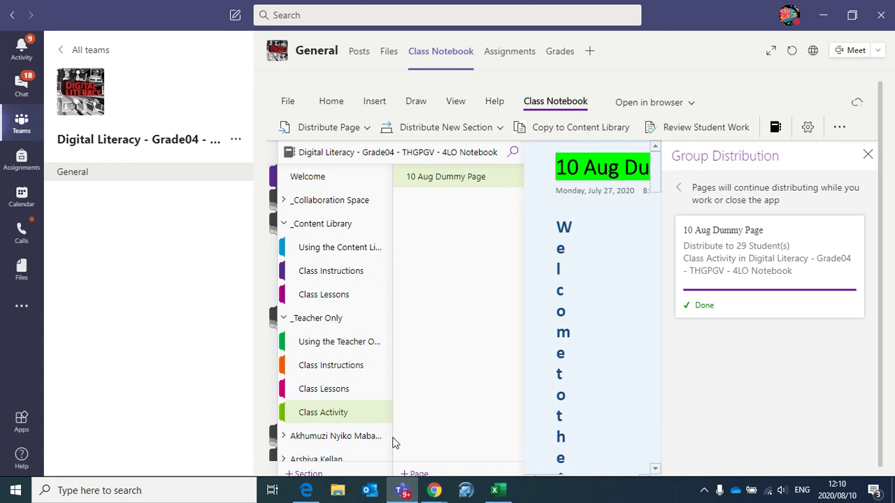
{"action": "scroll", "coordinate": [344, 379], "scroll_direction": "down", "scroll_amount": 3}
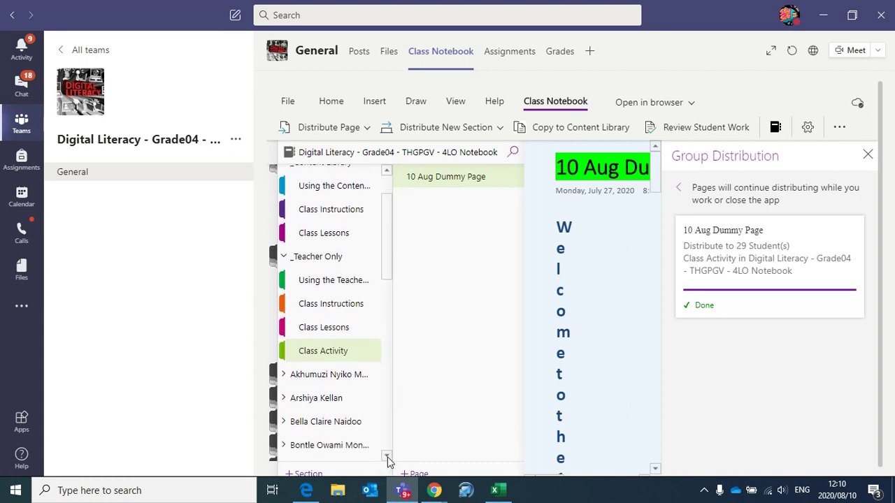
{"action": "left_click", "coordinate": [333, 358]}
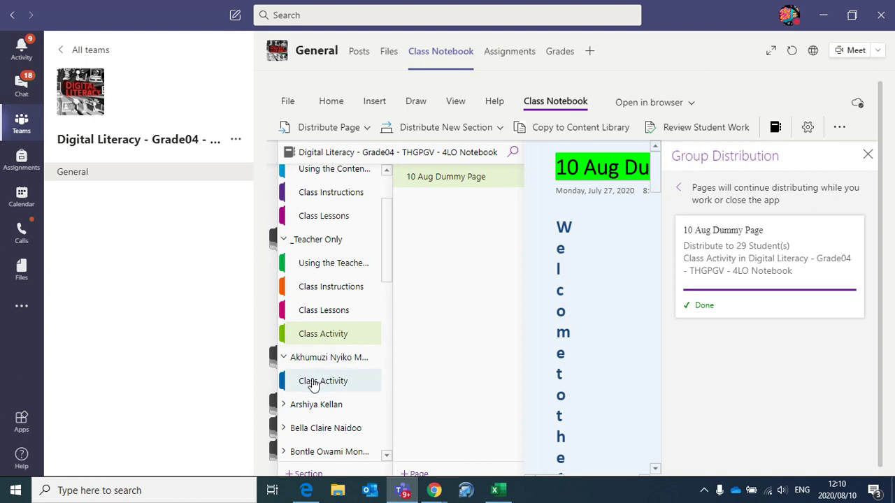
{"action": "left_click", "coordinate": [312, 383]}
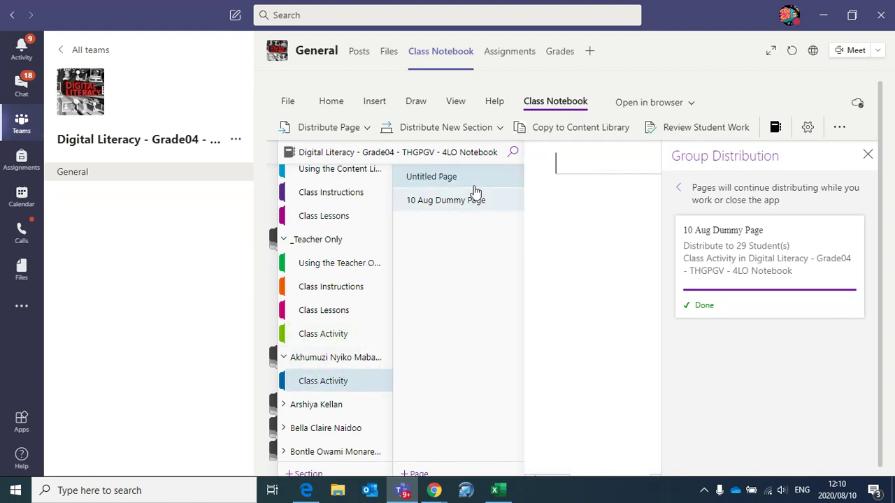
{"action": "left_click", "coordinate": [466, 202]}
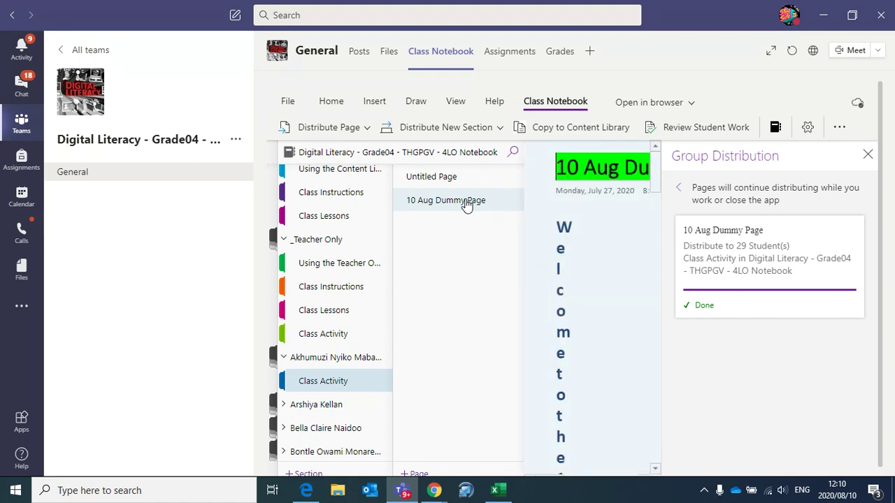
{"action": "left_click", "coordinate": [868, 155]}
{"action": "left_click", "coordinate": [867, 154]}
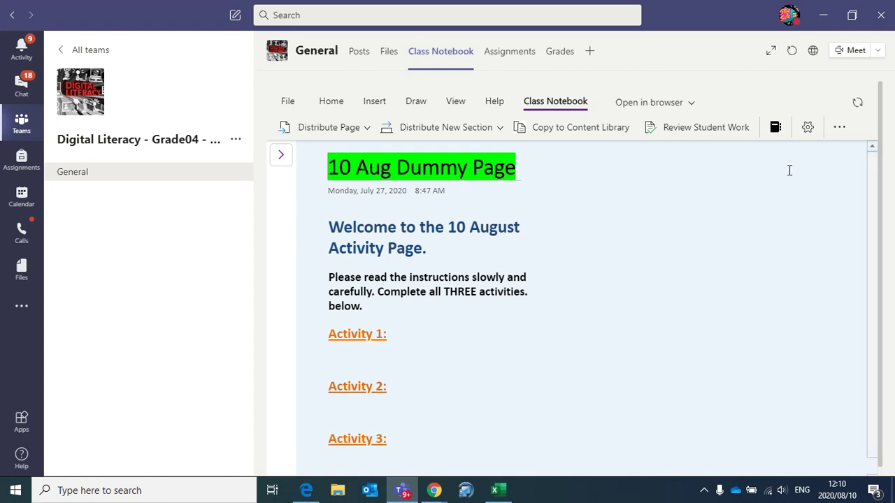
Show the notebook's section list again and browse down to the next students' notebooks
{"action": "left_click", "coordinate": [281, 155]}
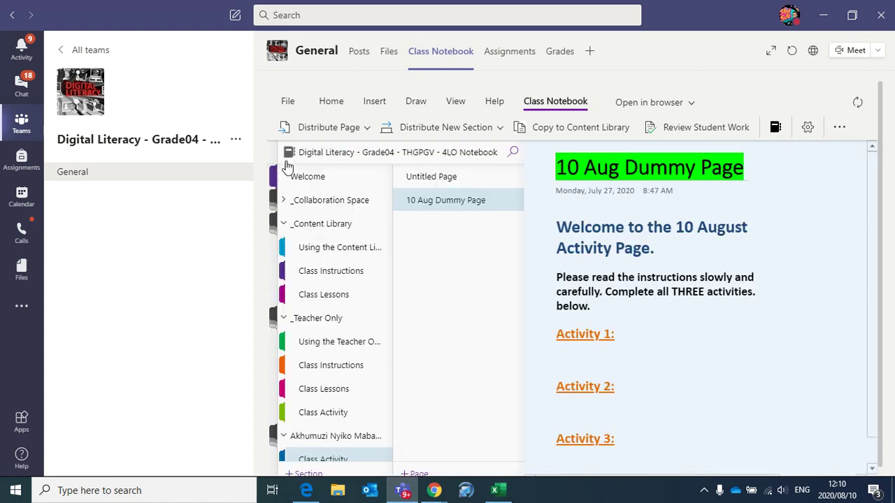
{"action": "left_click", "coordinate": [388, 454]}
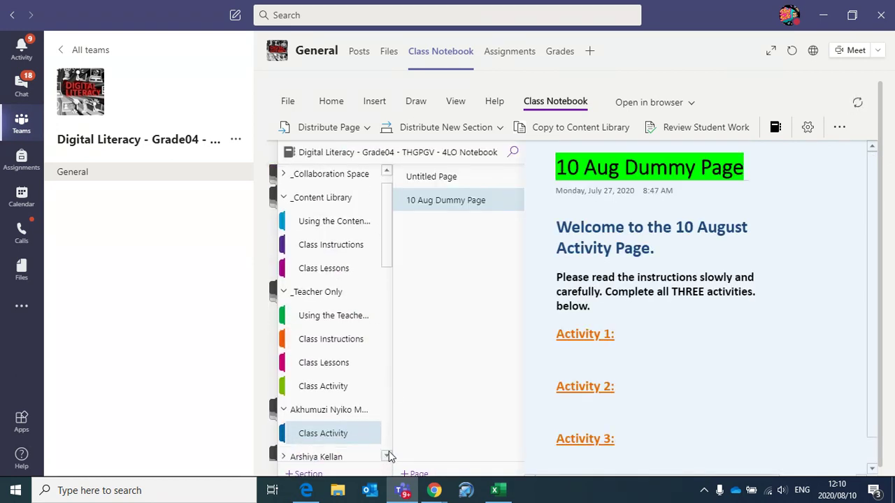
{"action": "left_click", "coordinate": [388, 453]}
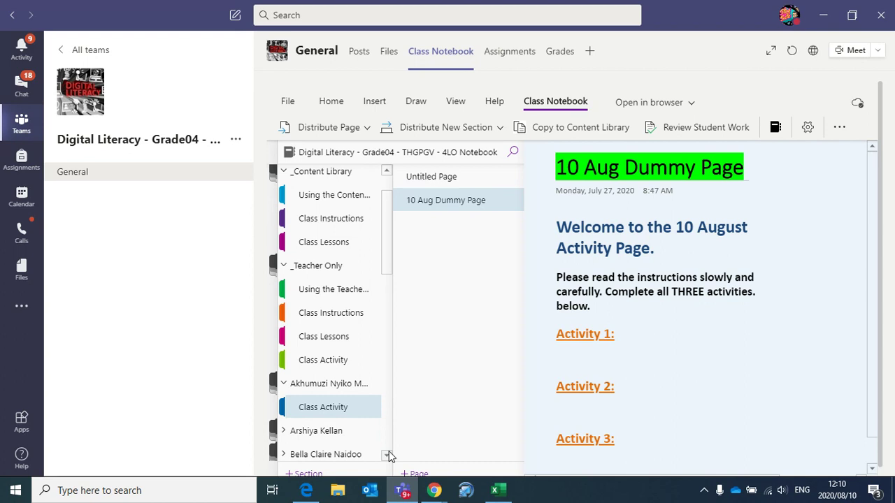